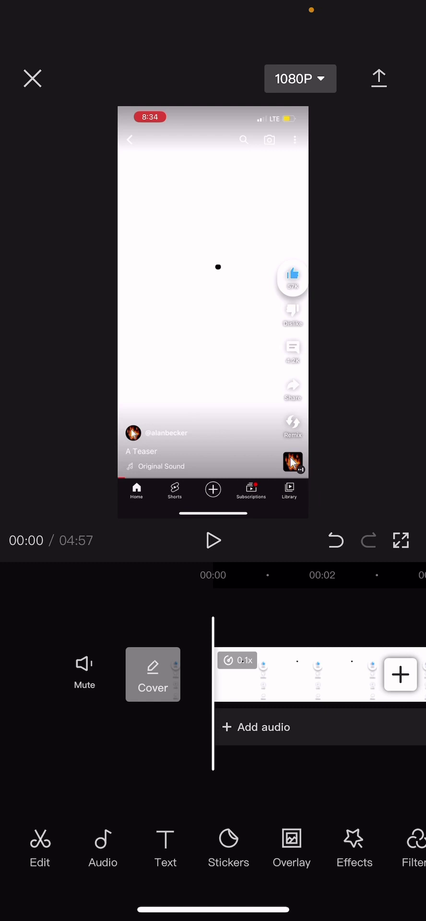
Select the 04:57 screen-recording clip in the timeline to bring up its Split/Speed/Animation toolbar
left_click(297, 676)
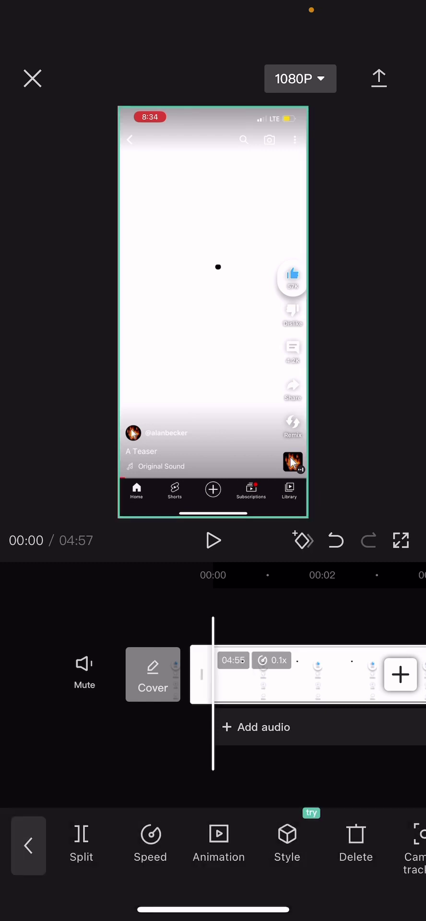
Set the clip back to normal 1x speed, shortening the project to 00:32
left_click(150, 844)
left_click(175, 842)
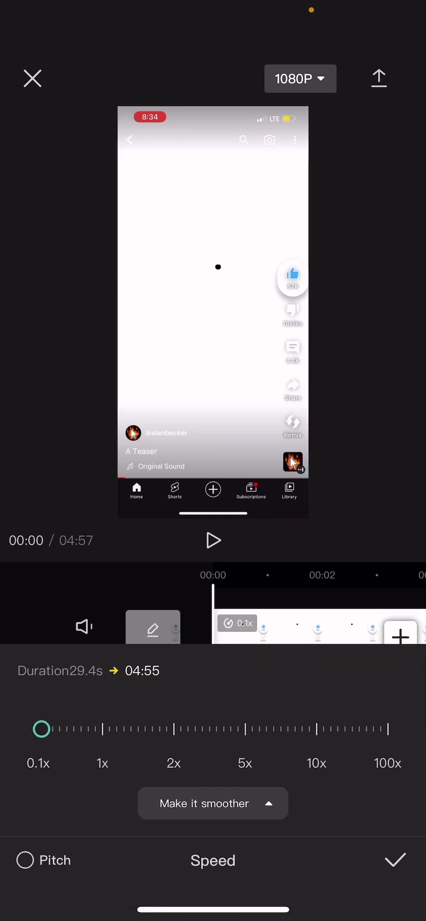
left_click_drag(38, 729, 102, 729)
left_click(395, 860)
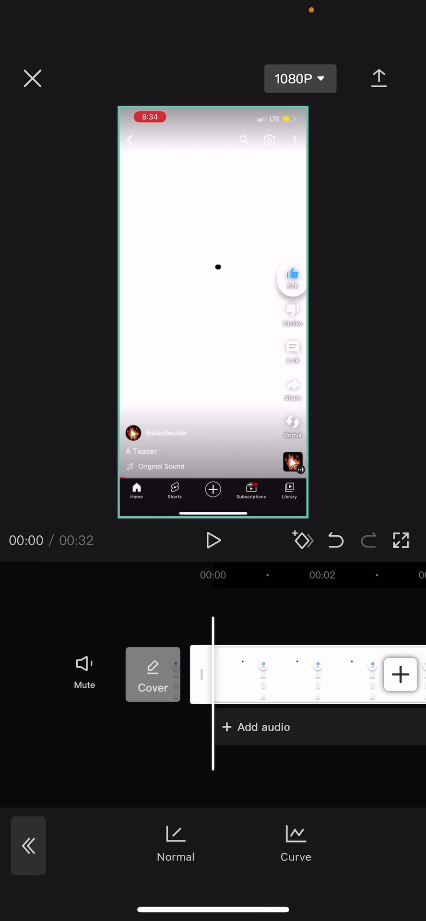
Try a 1.4x speed, undo it, and start playback from the beginning
left_click(175, 842)
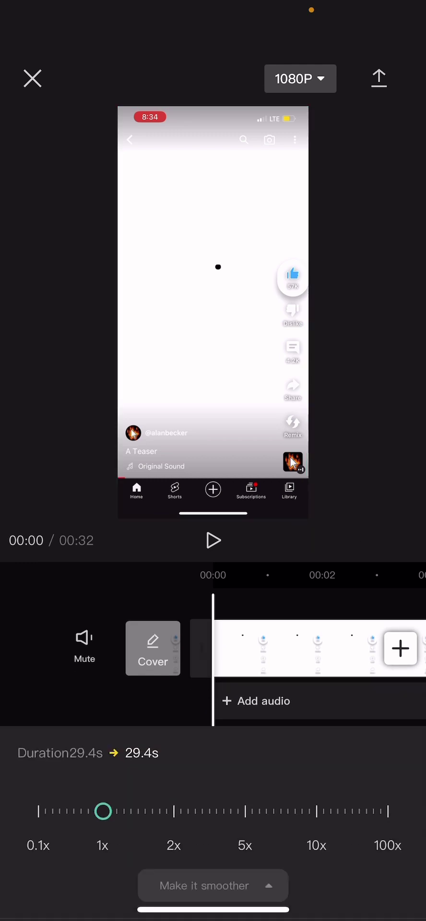
mouse_move(102, 729)
left_mouse_down()
mouse_move(150, 729)
mouse_move(133, 729)
left_mouse_up()
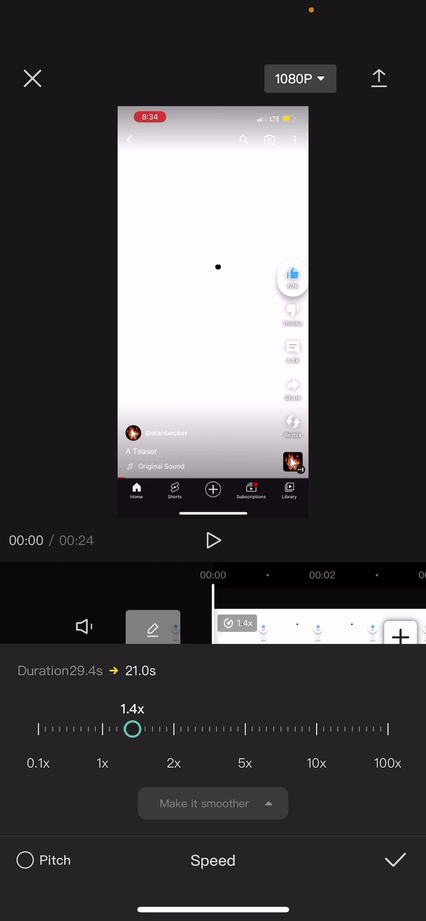
left_click(396, 860)
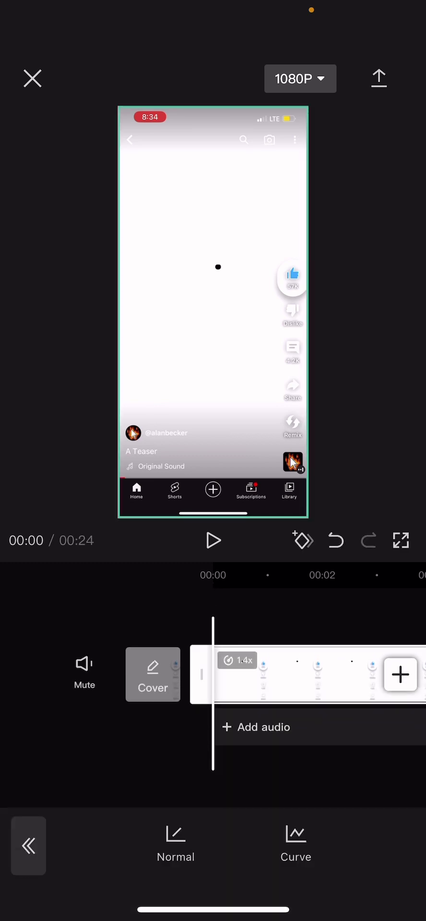
left_click(335, 541)
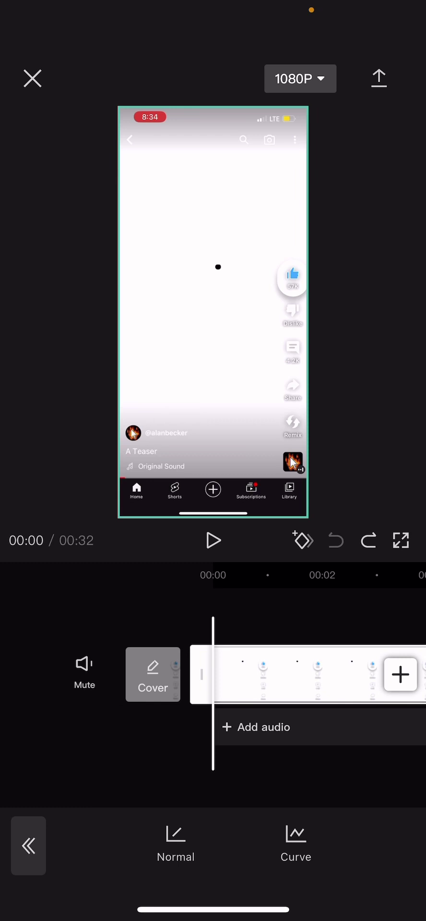
left_click(213, 541)
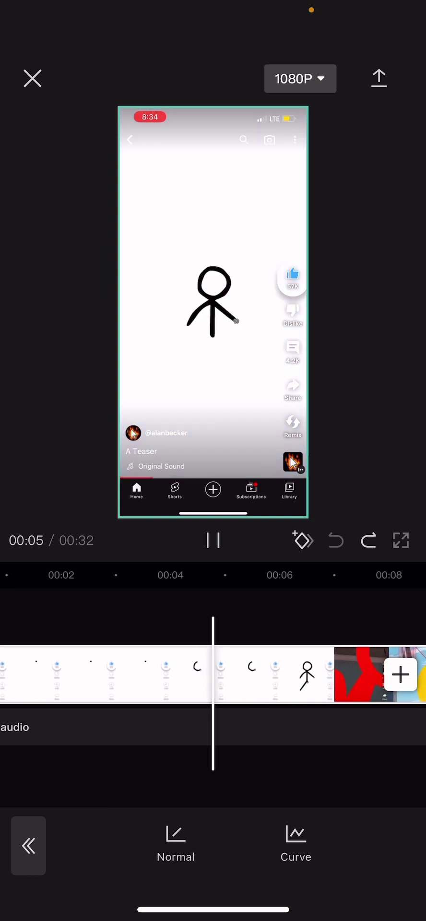
Watch the opening stick-figure shots fullscreen, stopping at 00:06
left_click(400, 540)
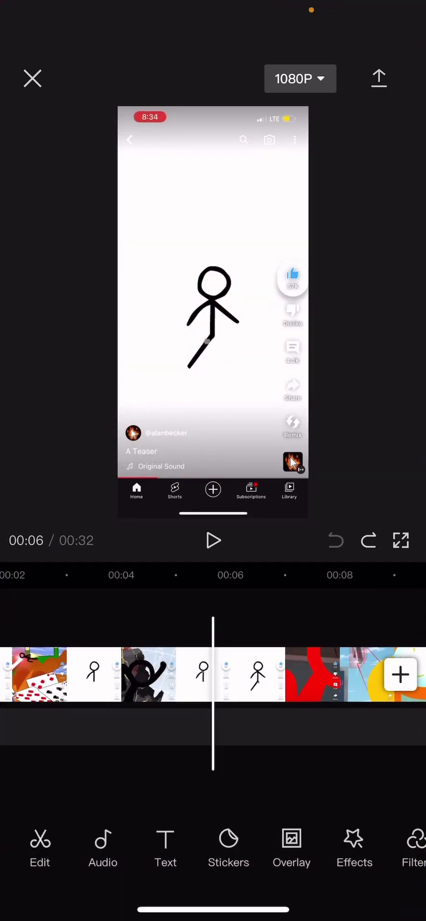
Scrub through the trailer and back to the Season 2 title card near 00:20
left_click_drag(288, 674, 153, 674)
mouse_move(335, 674)
left_mouse_down()
mouse_move(72, 674)
mouse_move(412, 674)
left_mouse_up()
left_click_drag(96, 674, 314, 674)
mouse_move(144, 674)
left_mouse_down()
mouse_move(363, 674)
mouse_move(253, 674)
left_mouse_up()
left_click_drag(288, 674, 218, 674)
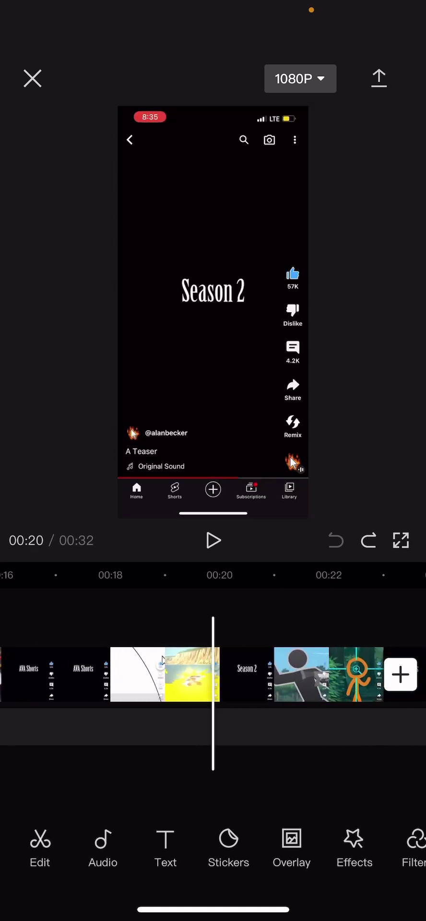
Step through 00:20–00:23 with play/pause, ending on the glowing magnifier close-up at 00:23
left_click(213, 540)
left_click(213, 540)
left_click(213, 540)
left_click(213, 541)
left_click(213, 540)
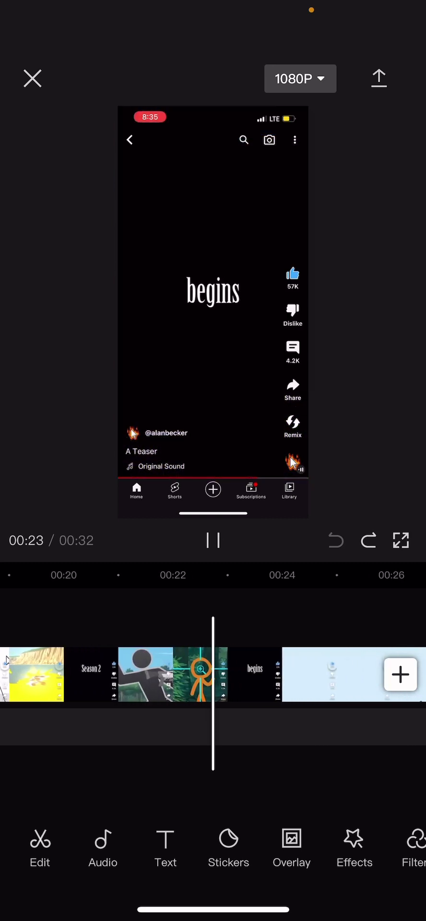
left_click(213, 540)
left_click_drag(230, 674, 290, 674)
left_click(213, 541)
left_click(213, 541)
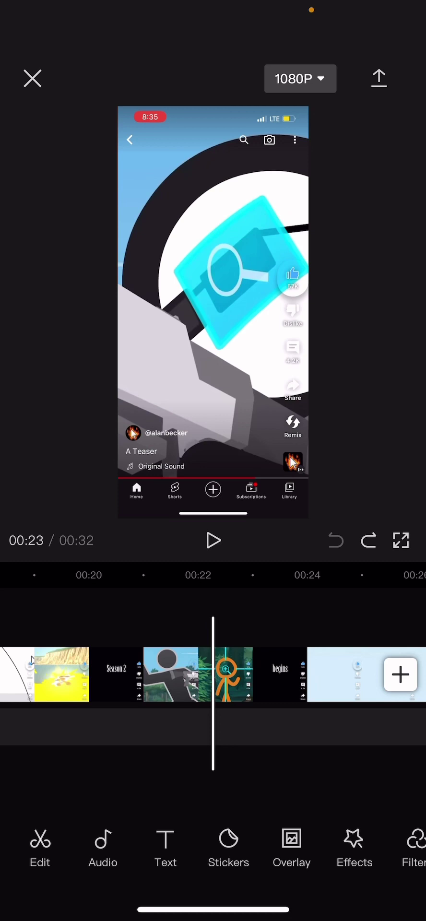
Swipe the timeline between 00:21 and 00:24, then back to the AVA Shorts card at 00:17
scroll(213, 674, "left", 5)
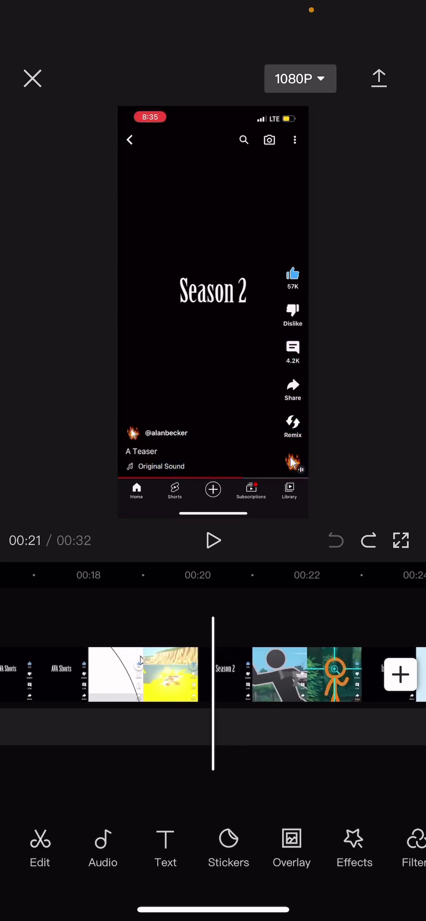
scroll(213, 674, "right", 2)
scroll(213, 674, "left", 3)
scroll(213, 674, "right", 3)
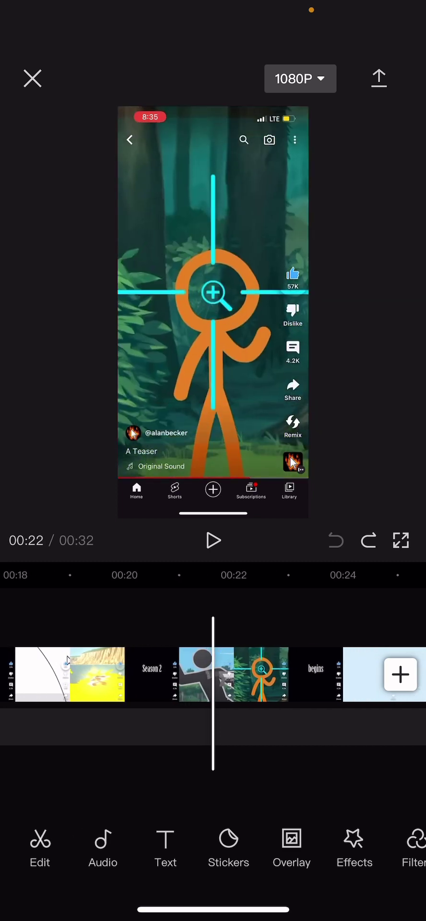
scroll(213, 674, "right", 10)
scroll(213, 674, "left", 15)
scroll(213, 674, "left", 15)
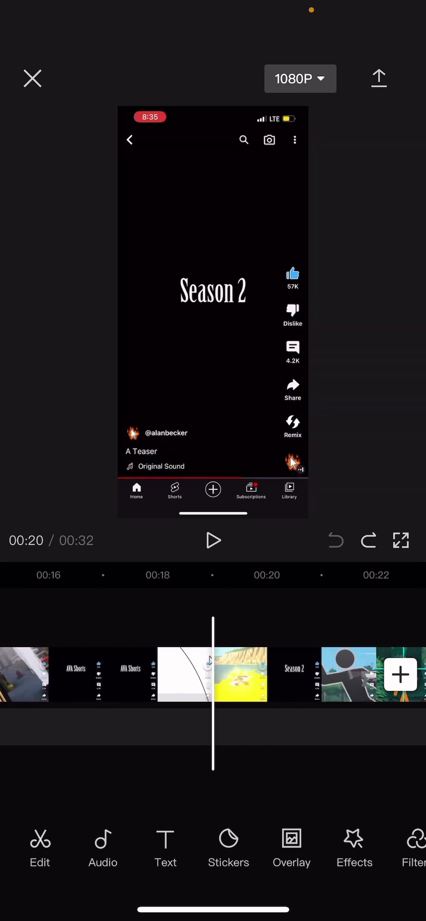
scroll(213, 674, "left", 5)
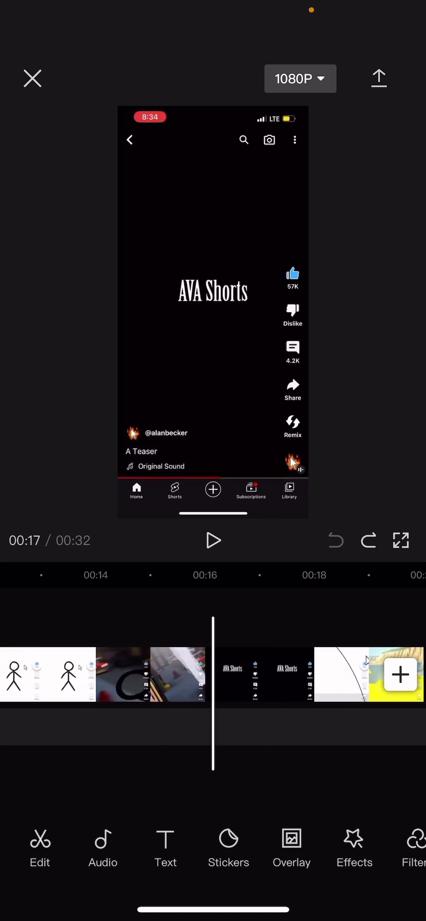
Play from 00:16, pause on the yellow explosion shot, and scrub through 00:17–00:20
left_click(213, 541)
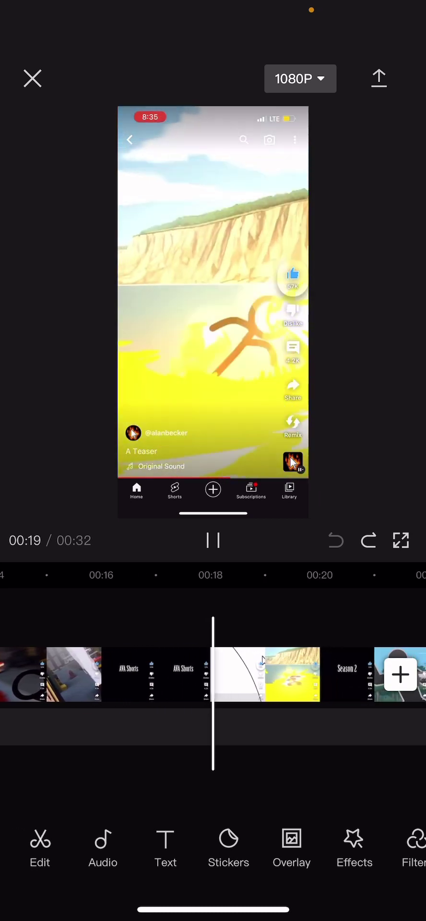
left_click(213, 541)
scroll(213, 674, "left", 15)
scroll(213, 674, "right", 7)
scroll(213, 674, "right", 5)
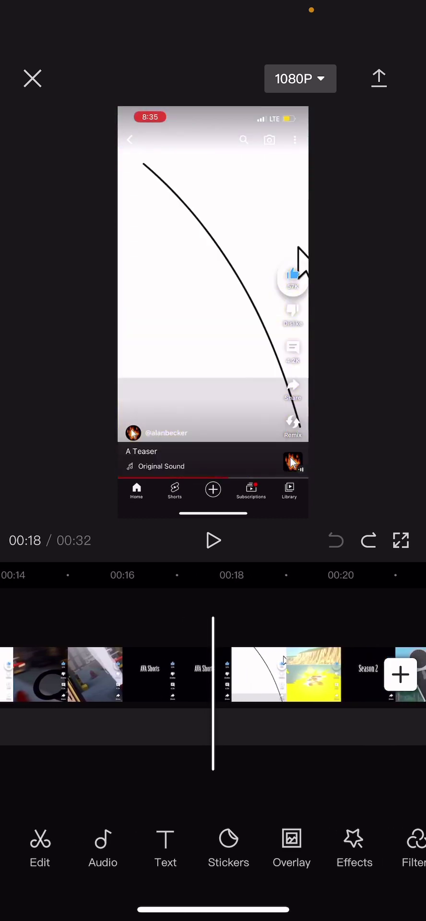
Scrub back to 00:00, then forward to the stick-figure shots around 00:12
scroll(213, 674, "left", 2)
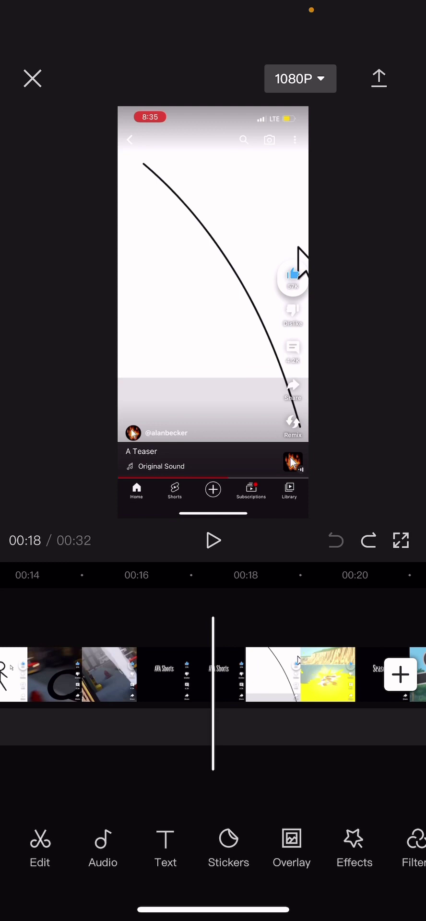
scroll(213, 673, "right", 2)
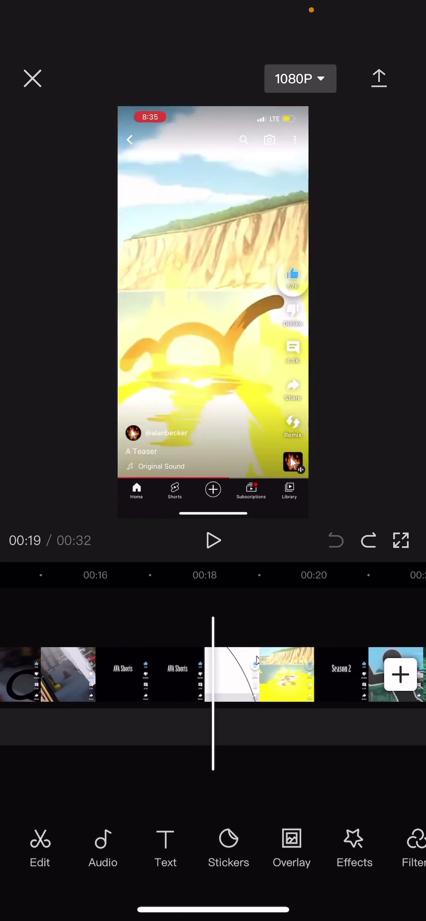
scroll(213, 674, "right", 3)
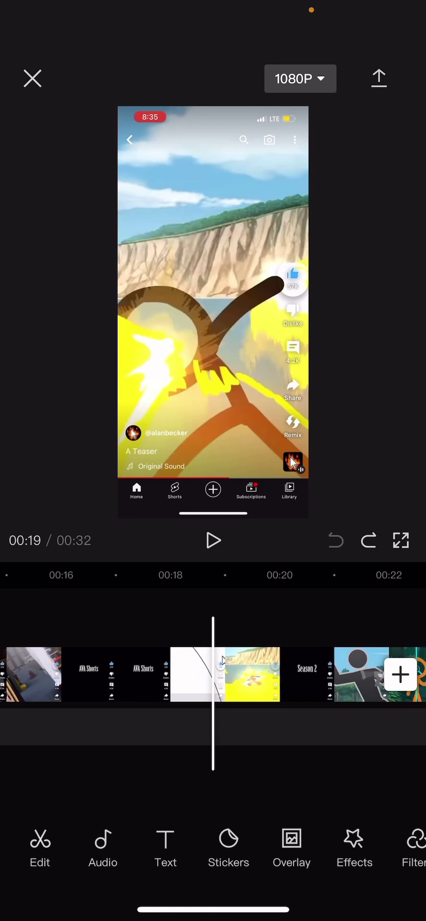
scroll(213, 674, "left", 15)
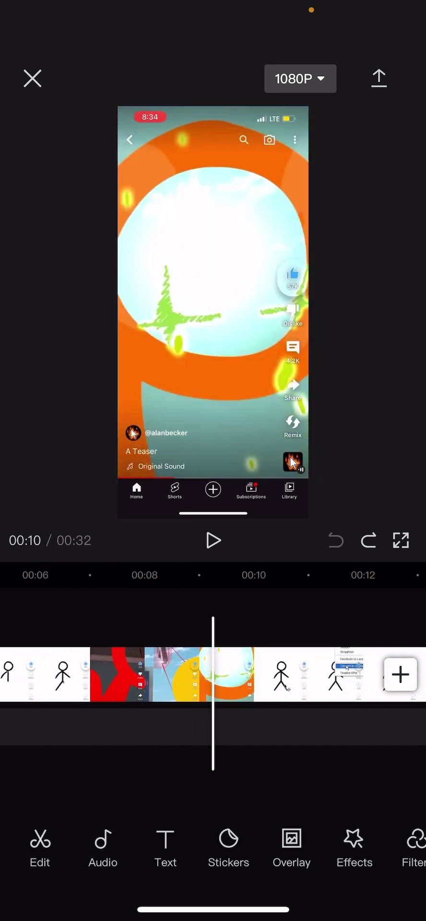
scroll(213, 674, "right", 5)
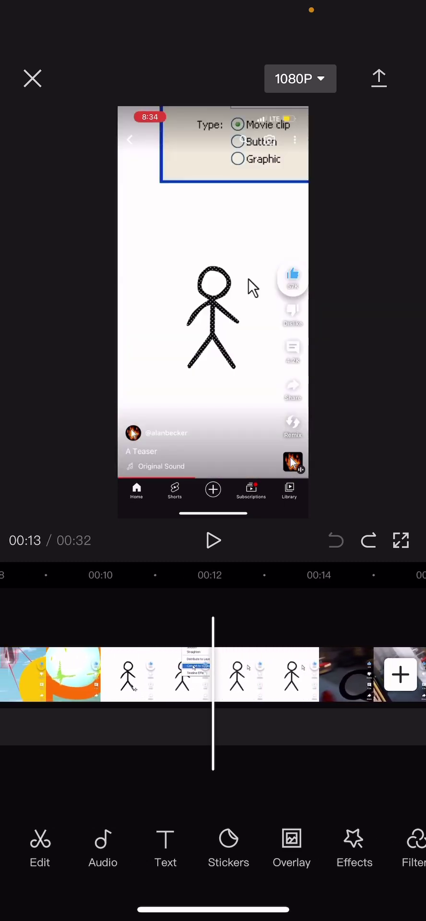
Set the trailer clip speed to 0.6x, stretching it to 49.1s and the project to 00:52
left_click(158, 674)
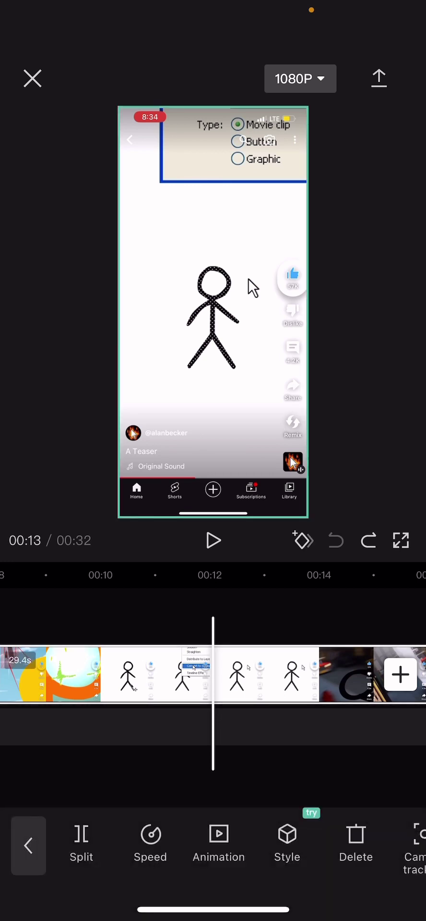
left_click(175, 844)
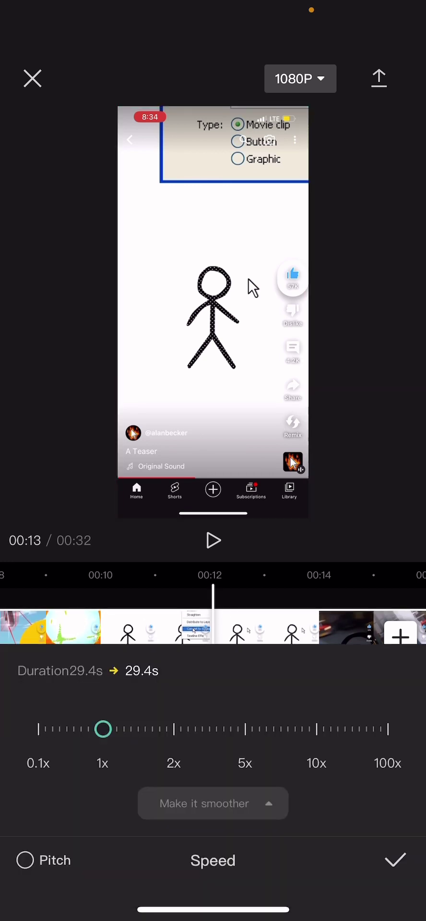
left_click_drag(103, 730, 139, 729)
left_click_drag(71, 729, 75, 730)
left_click(395, 860)
scroll(213, 674, "right", 15)
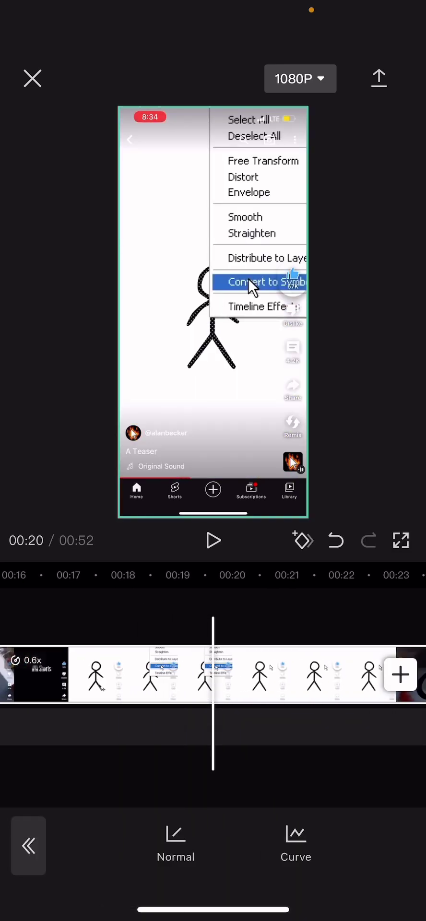
Play the slowed trailer, then rewind to the stick-figure shots and resume from 00:21
scroll(213, 674, "left", 6)
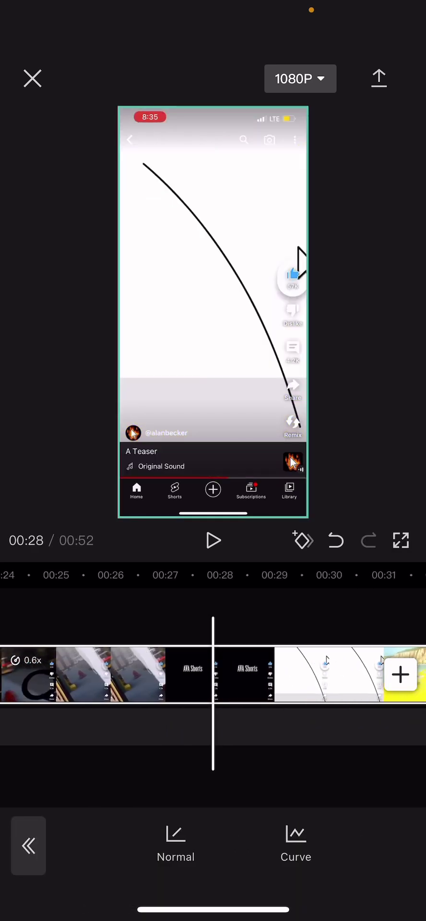
scroll(213, 674, "left", 7)
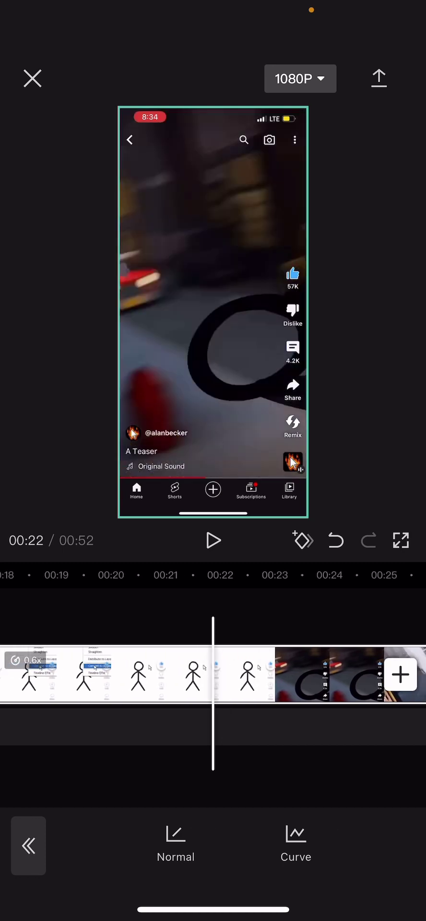
left_click(213, 540)
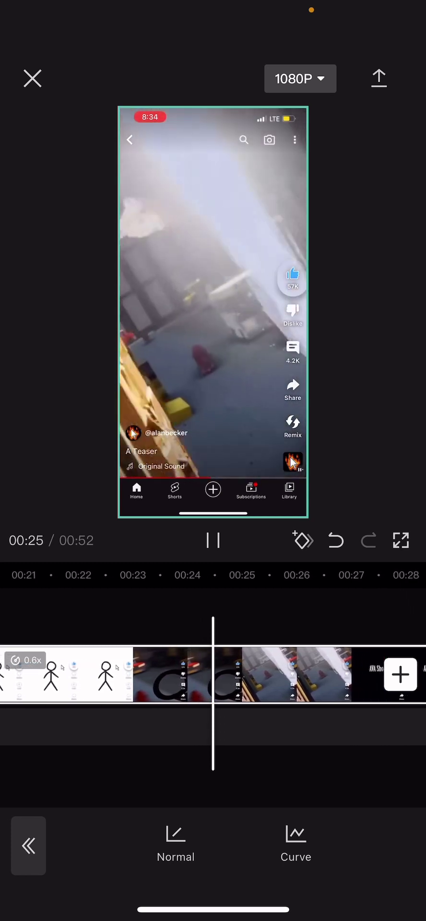
left_click(213, 540)
left_click_drag(192, 674, 248, 674)
left_click_drag(213, 674, 351, 674)
left_click(213, 540)
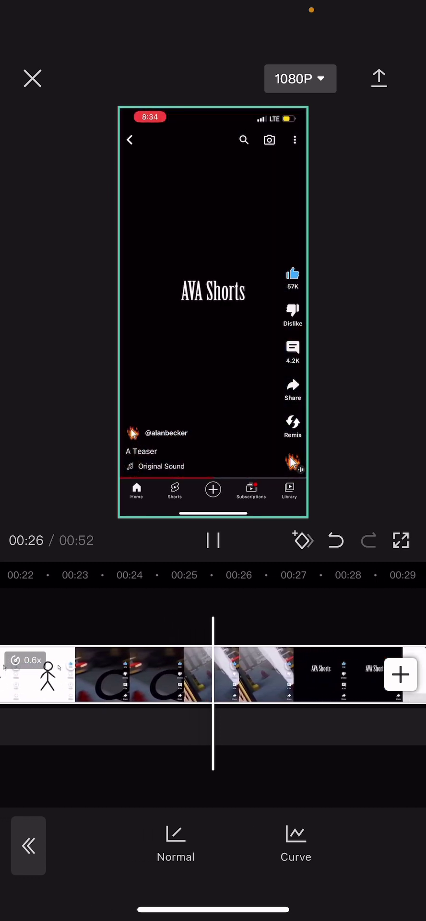
Rewind to the blurred street shots at 00:22 and play through them with pauses
left_click_drag(144, 674, 308, 674)
left_click_drag(144, 674, 308, 674)
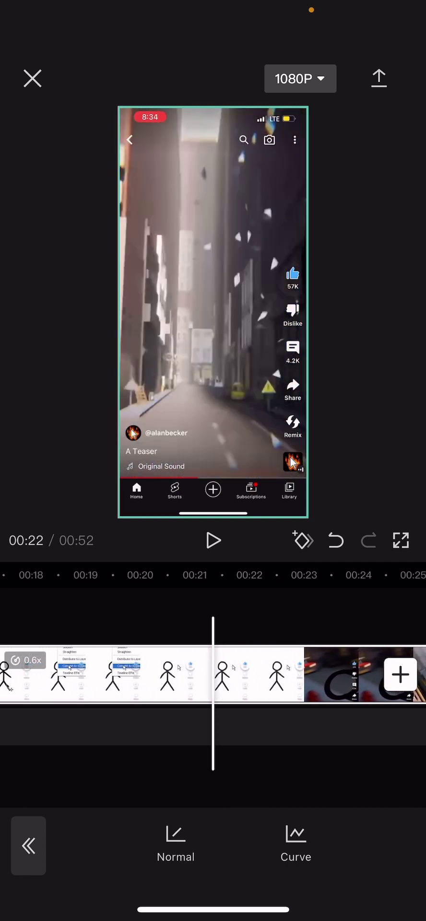
left_click(213, 540)
left_click(213, 540)
left_click(213, 540)
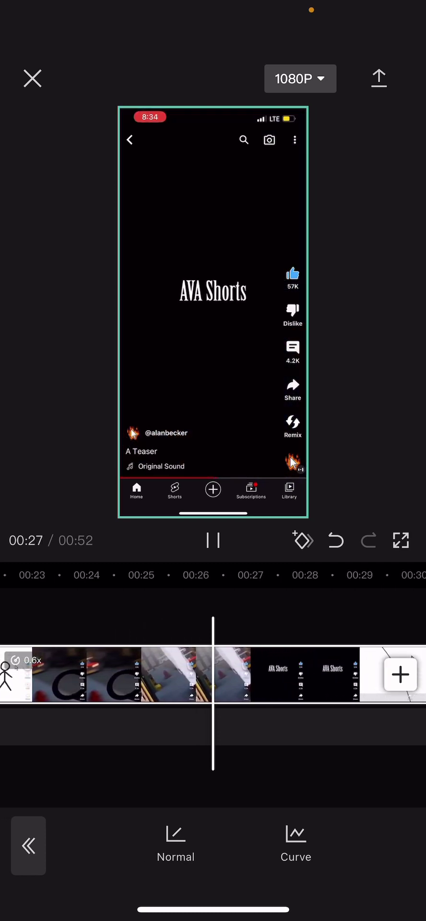
left_click(213, 540)
Skim ahead to about 00:37, then return to the Season 2 card at 00:34 and play
left_click_drag(288, 674, 178, 674)
left_click_drag(240, 674, 206, 674)
left_click_drag(383, 674, 56, 674)
left_click_drag(158, 674, 322, 674)
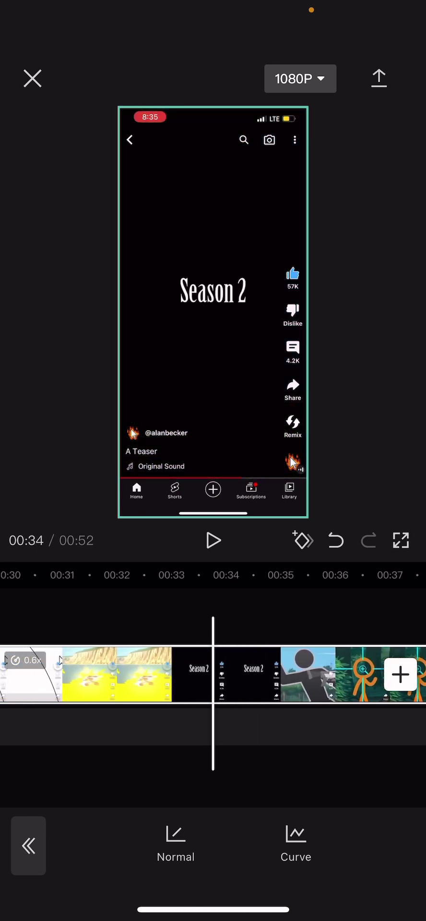
left_click(213, 540)
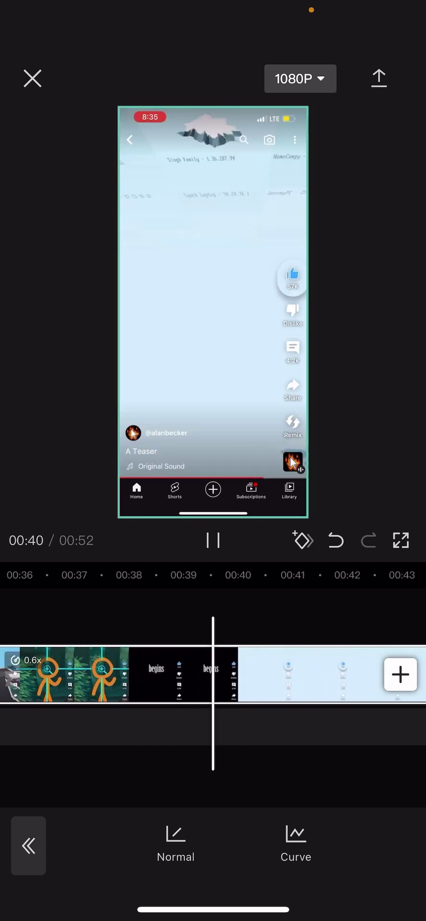
Play from 00:39 through the light-blue scene and April 29 card, then swipe back to 00:00
mouse_move(144, 674)
left_mouse_down()
mouse_move(361, 674)
mouse_move(280, 674)
left_mouse_up()
left_click(213, 540)
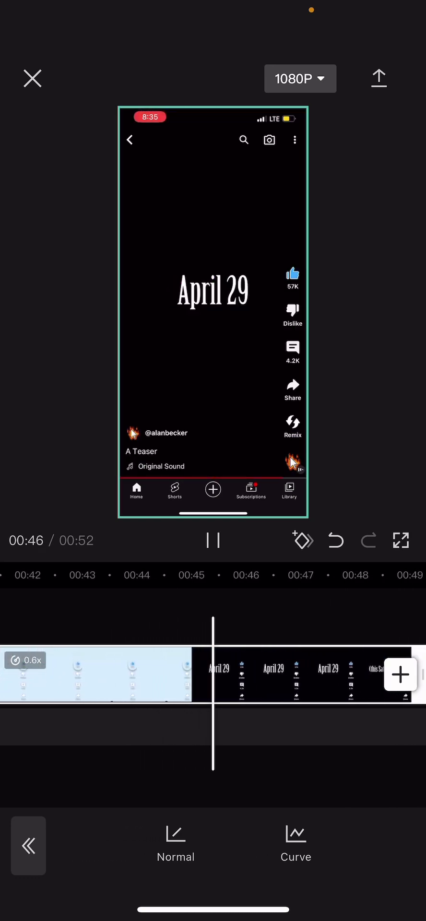
left_click_drag(192, 674, 341, 674)
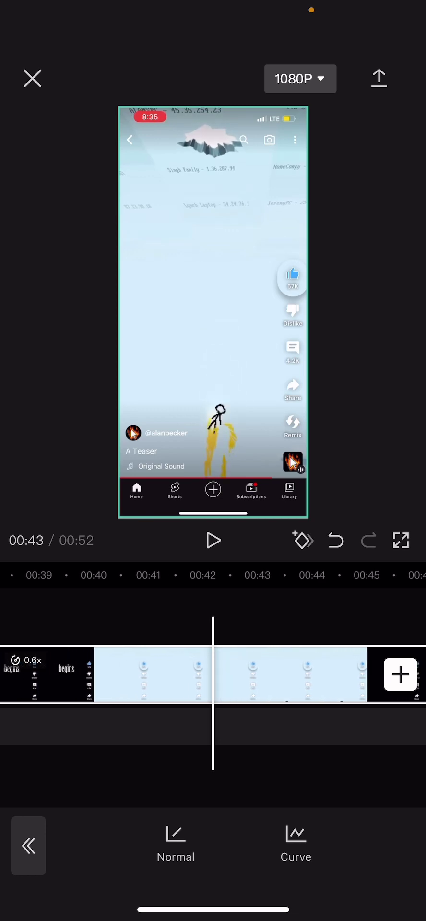
left_click_drag(341, 674, 392, 674)
left_click(213, 540)
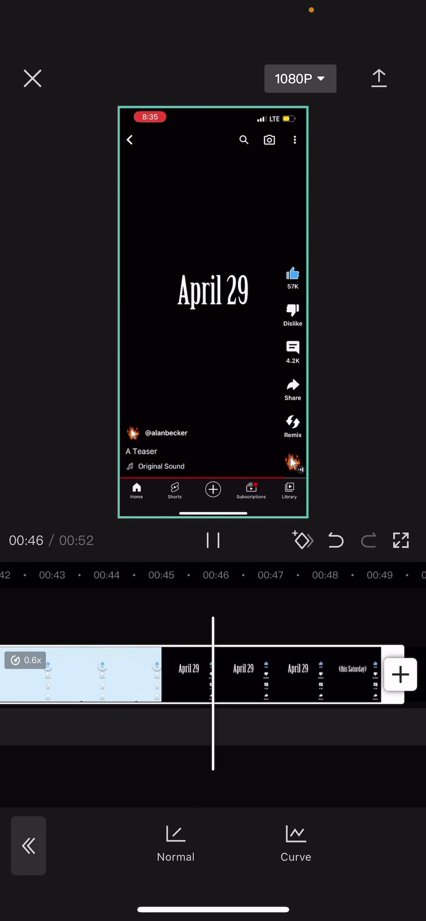
left_click(213, 540)
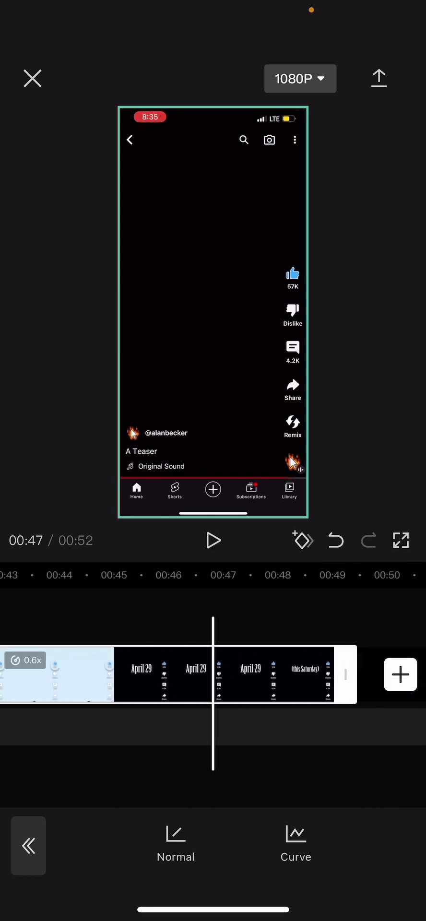
scroll(213, 674, "left", 15)
scroll(213, 674, "left", 10)
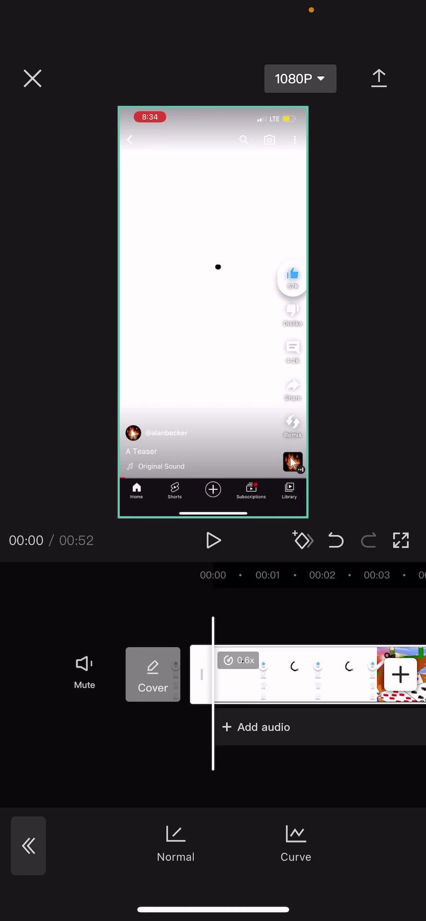
Swipe slowly from 00:00 to 00:18, viewing each frame until the standing stick figure appears
scroll(213, 674, "right", 5)
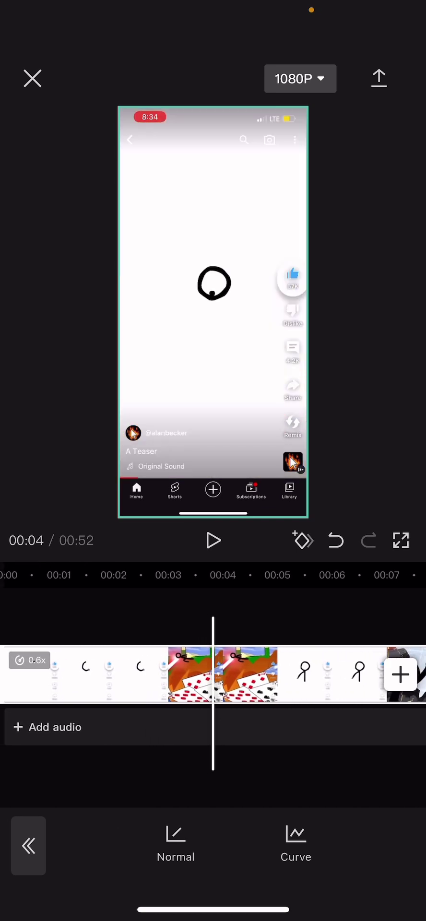
scroll(213, 674, "left", 3)
scroll(213, 674, "left", 2)
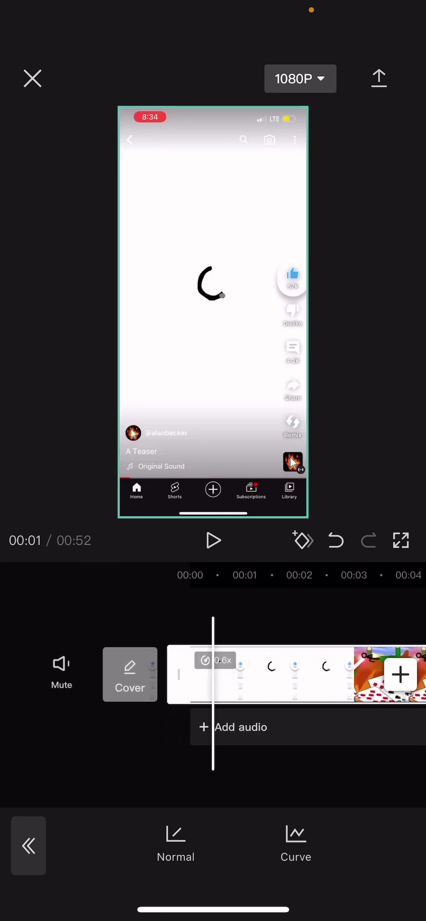
scroll(213, 674, "left", 2)
scroll(213, 674, "right", 3)
scroll(213, 674, "right", 5)
scroll(213, 674, "right", 7)
scroll(213, 674, "right", 3)
scroll(213, 674, "right", 3)
scroll(213, 674, "right", 2)
Exit the speed settings and play the slowed trailer to the symbol type dialog shot at 00:20
left_click(213, 540)
left_click(28, 845)
left_click(213, 540)
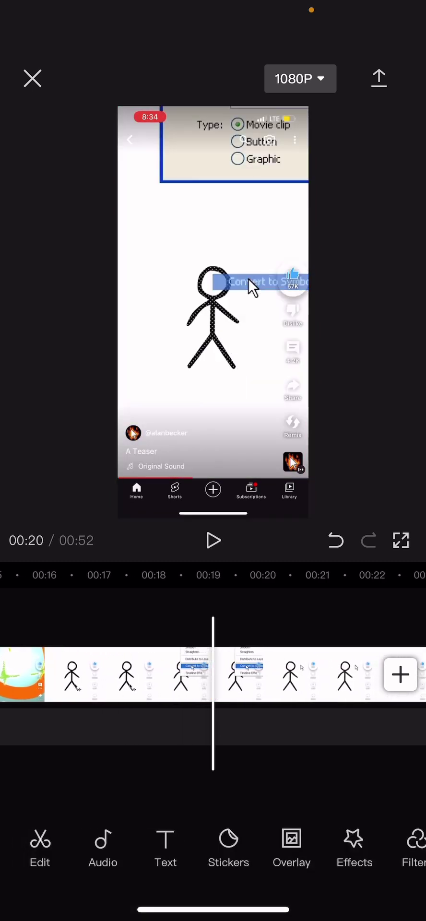
Resume playback, pause on the AVA Shorts title card at 00:26, and bring up the phone's Control Center
left_click(213, 540)
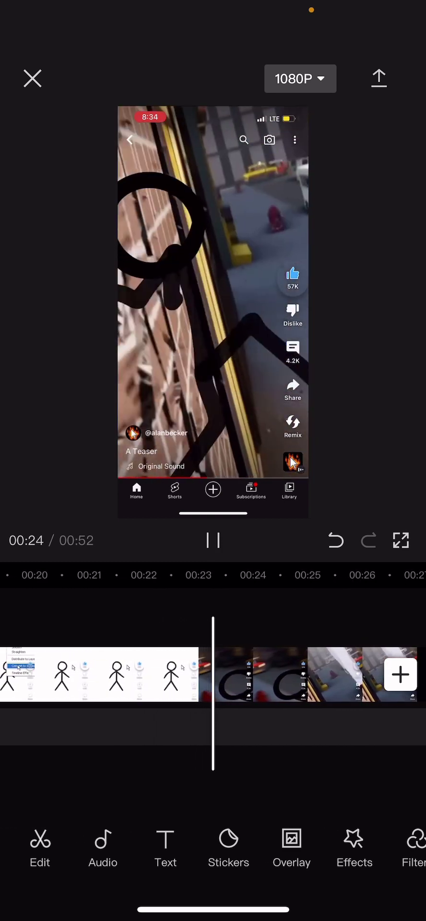
left_click(213, 541)
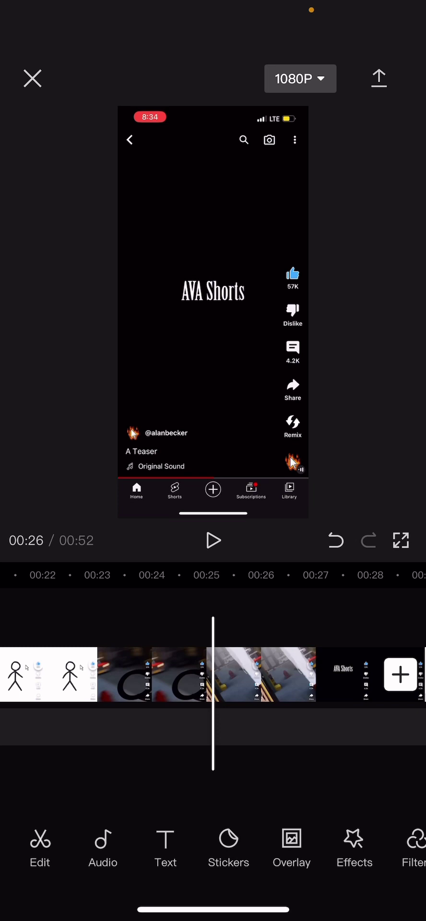
left_click_drag(384, 2, 384, 335)
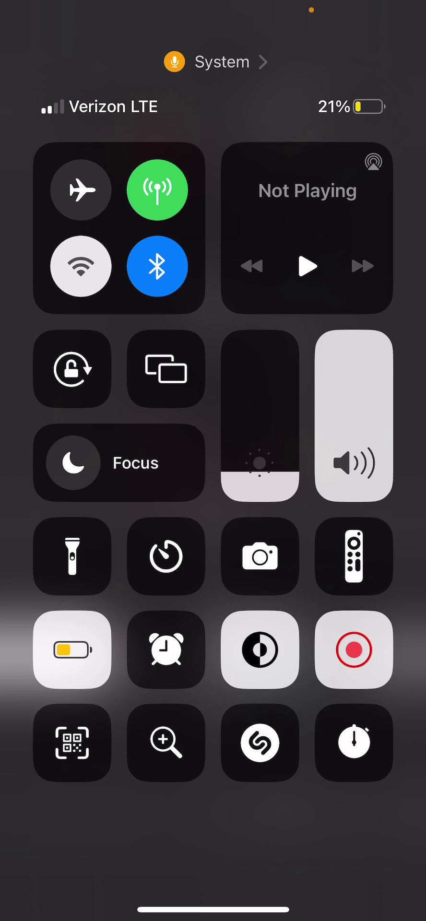